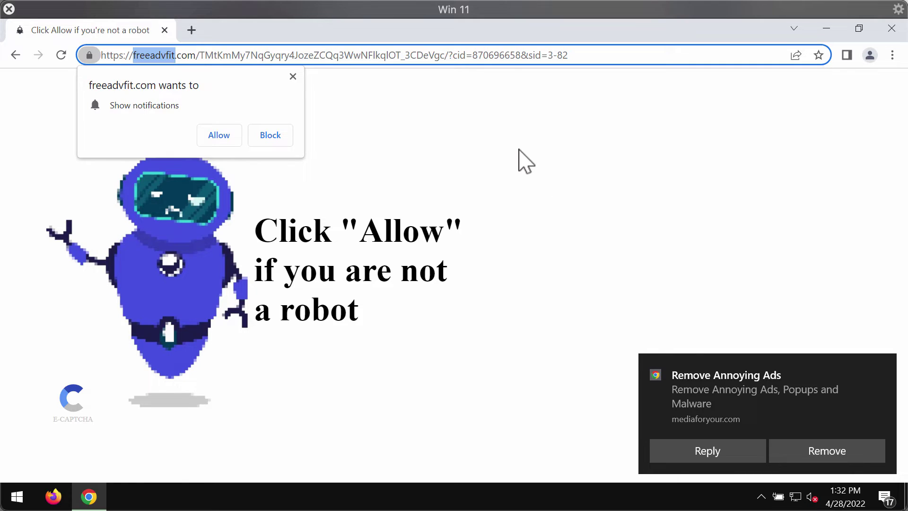
Allow freeadvfit.com to send notifications, open a new tab and close the Yahoo tab.
click(225, 139)
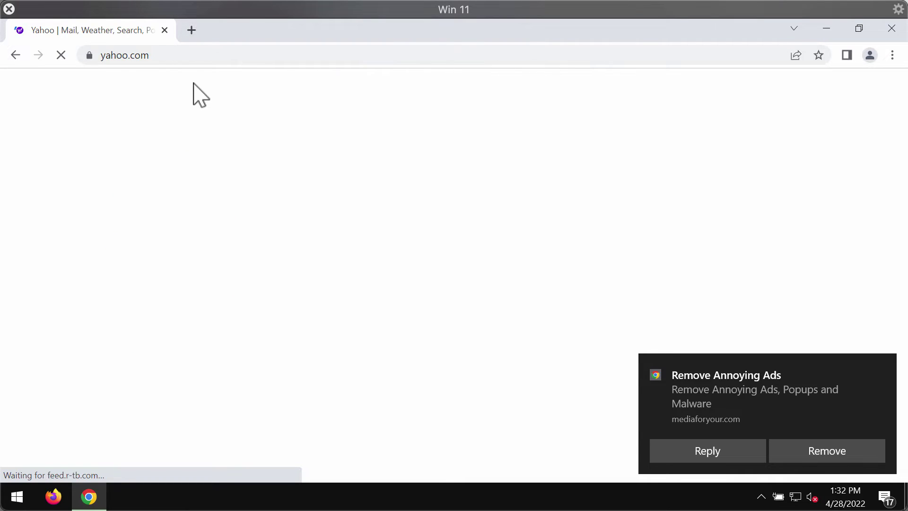
click(198, 29)
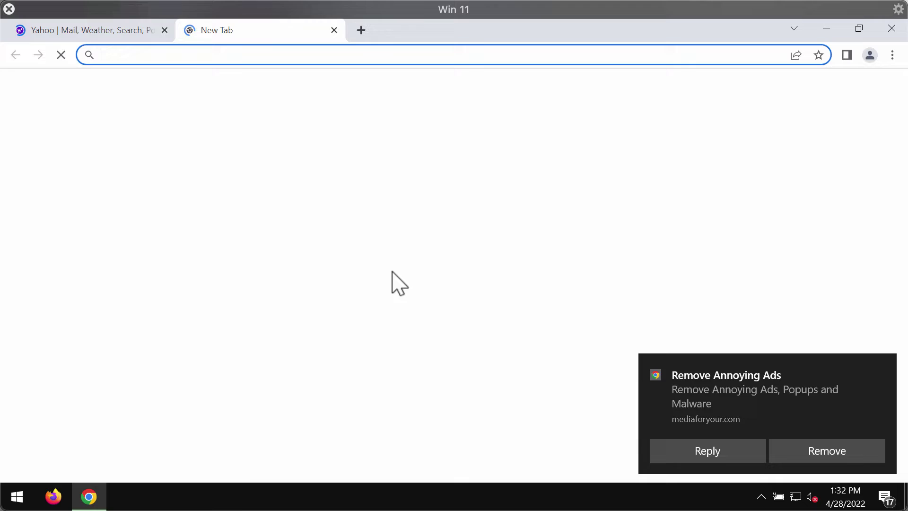
click(164, 30)
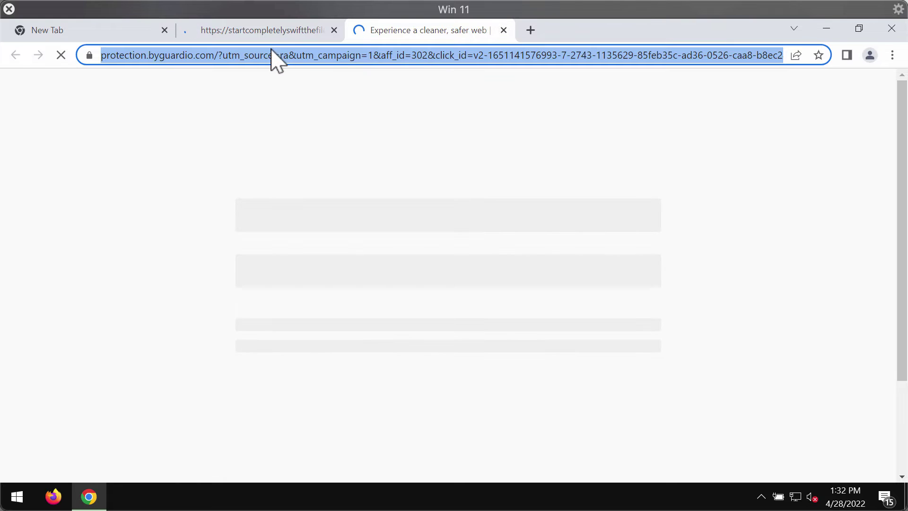
Close the byguardio protection tab, leaving the fake Norton Security page showing.
drag(596, 31, 458, 45)
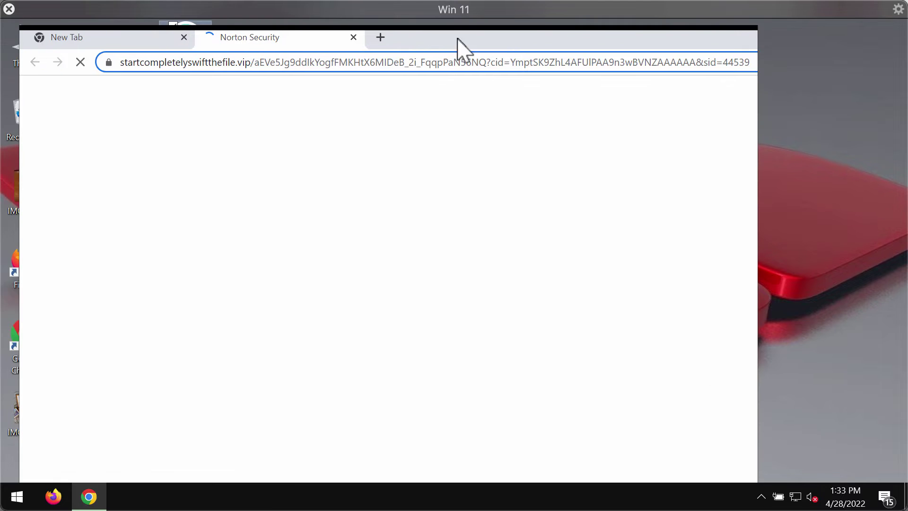
click(286, 44)
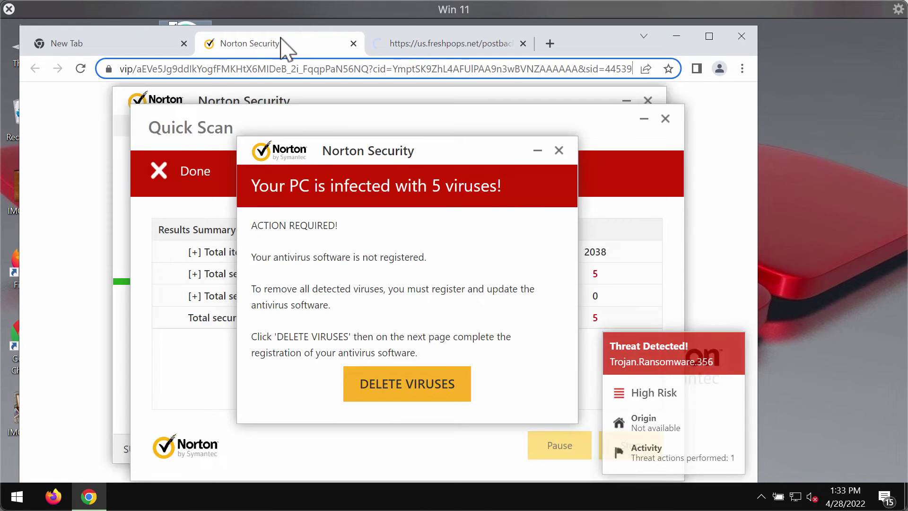
click(416, 45)
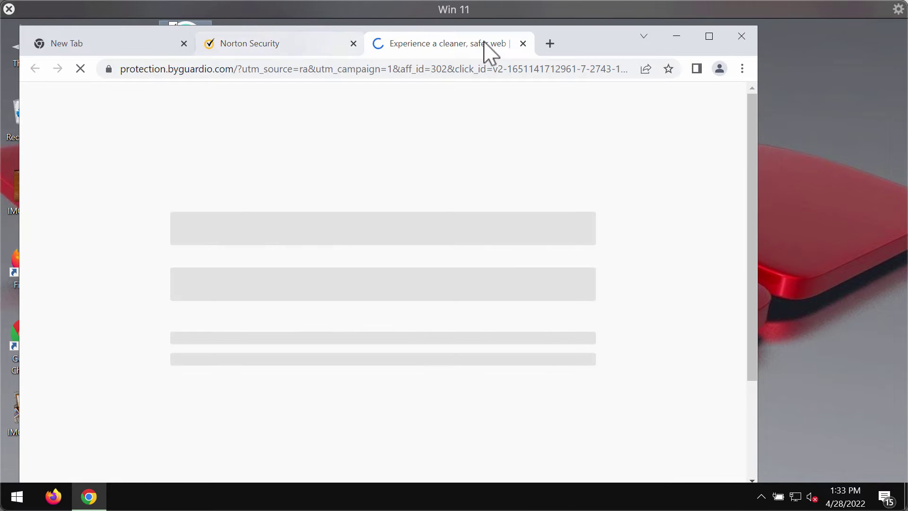
click(523, 43)
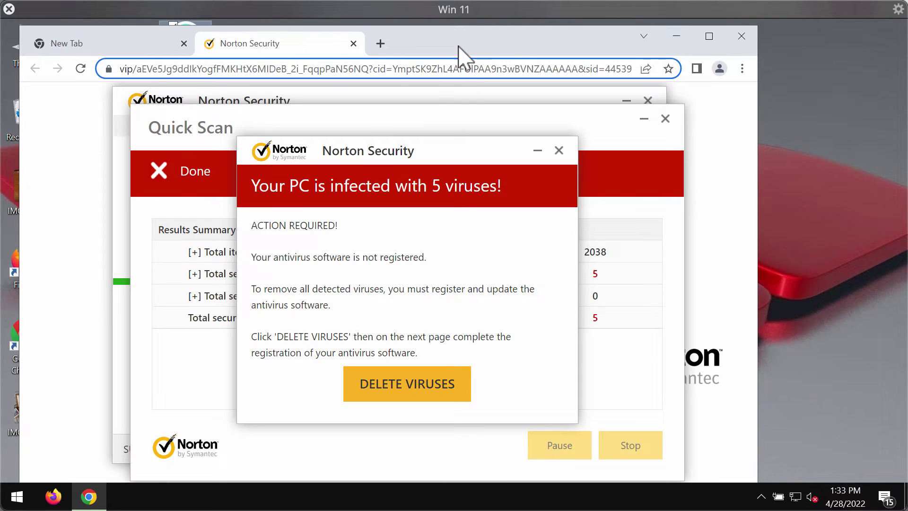
drag(281, 68, 24, 61)
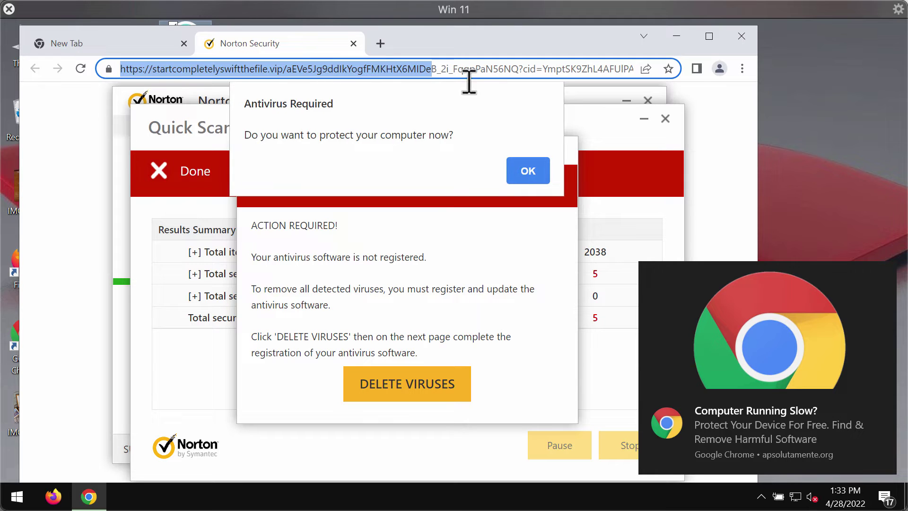
drag(544, 32, 529, 33)
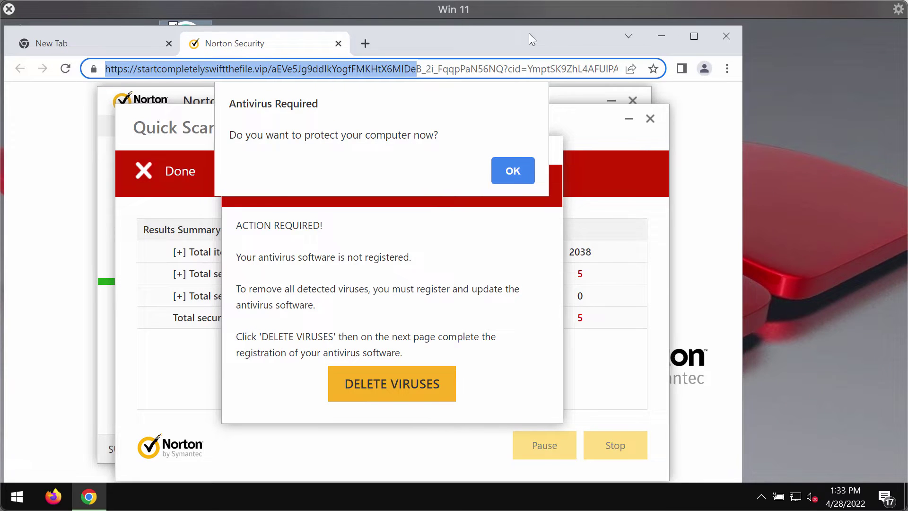
Open Chrome Settings and go to Privacy and security > Site Settings > Notifications.
click(727, 68)
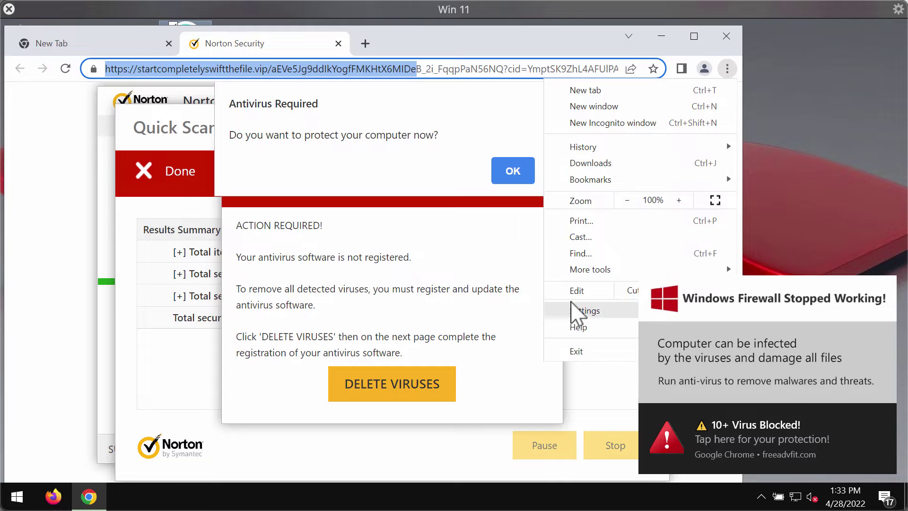
click(572, 311)
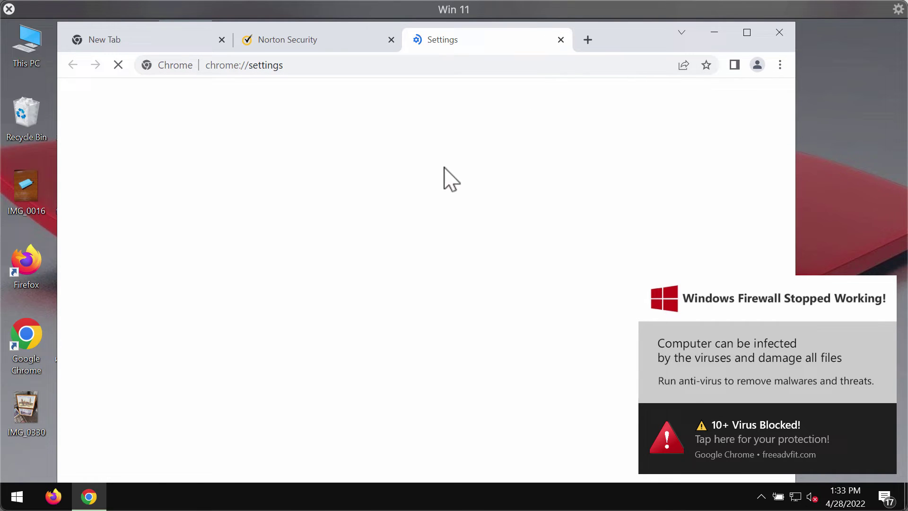
click(142, 212)
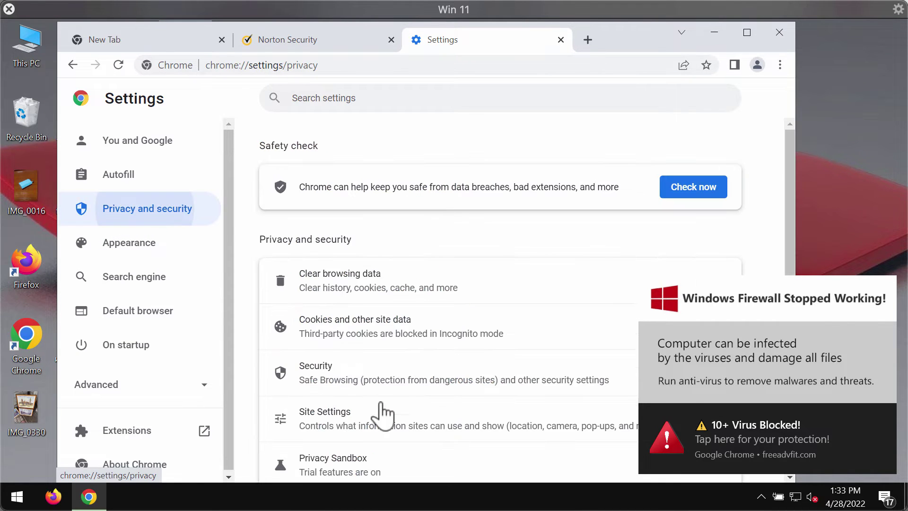
click(352, 422)
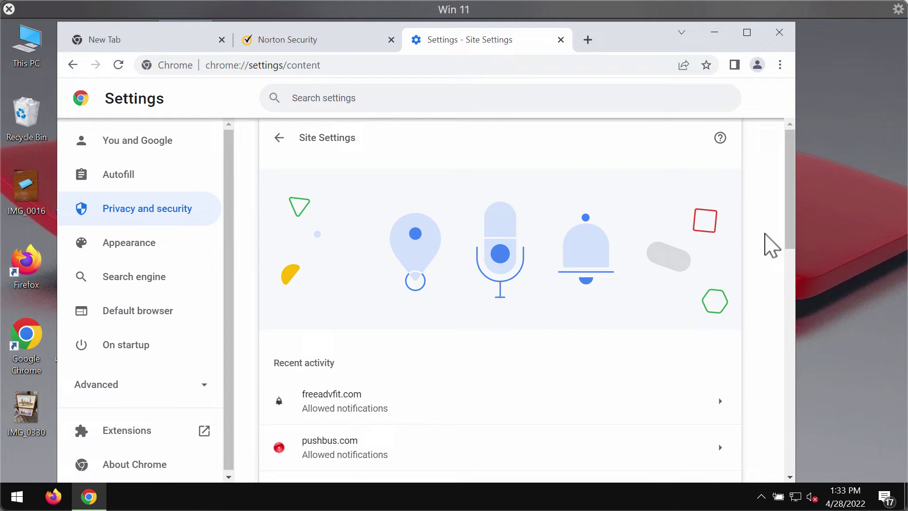
drag(785, 191, 766, 314)
click(376, 402)
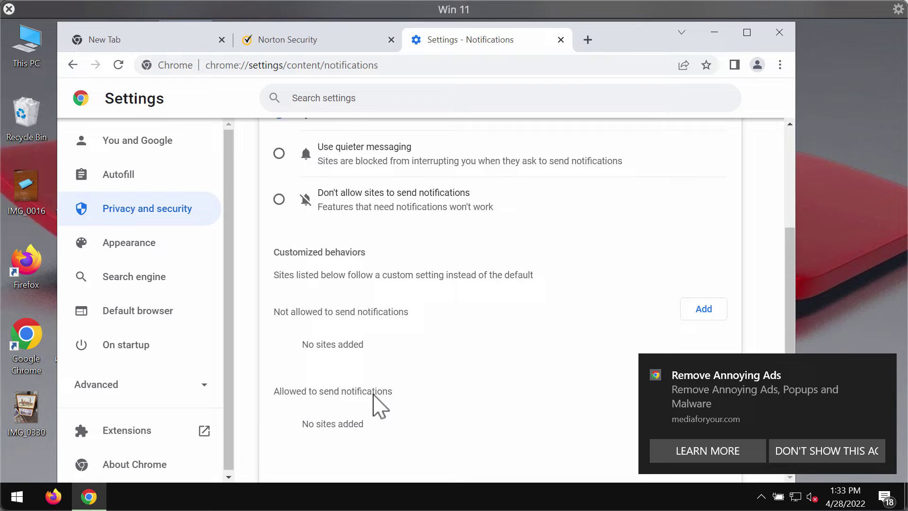
Remove freeadvfit.com and mediaforyour.com from the allowed notification sites.
drag(791, 243, 766, 385)
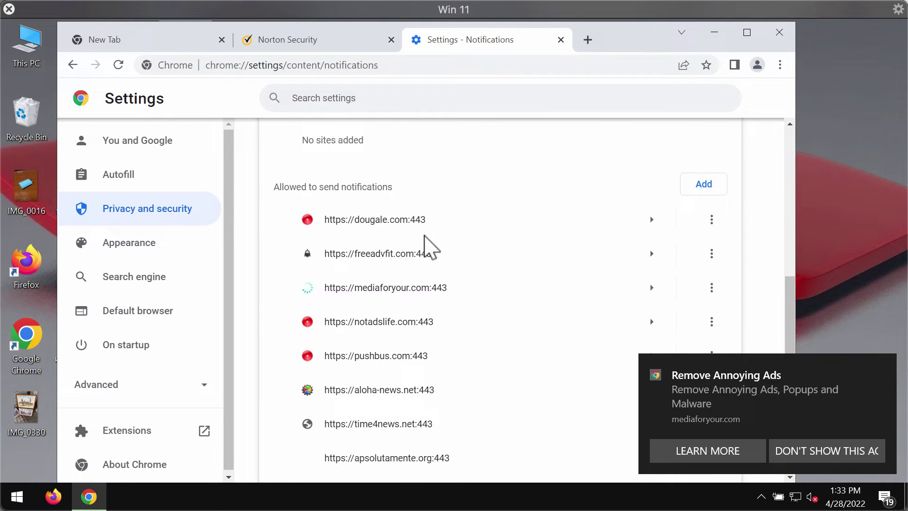
scroll(426, 246, up, 1)
scroll(544, 325, down, 3)
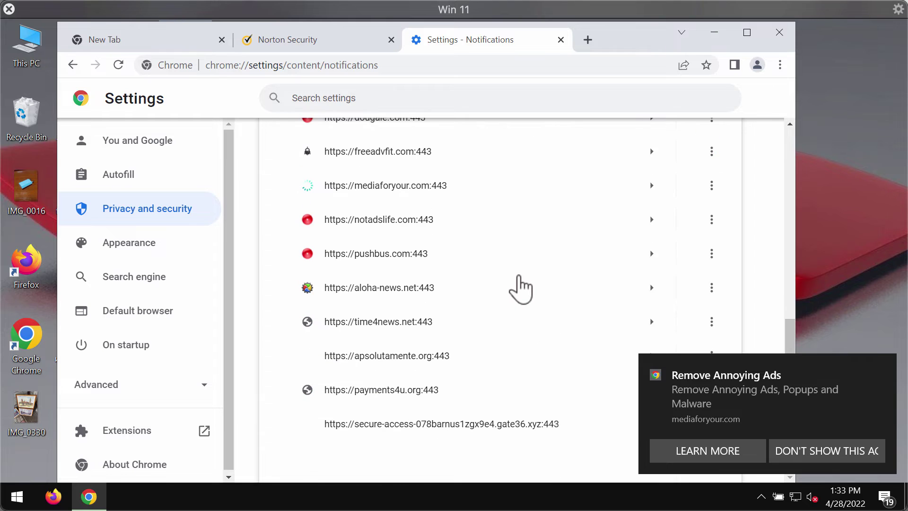
scroll(496, 274, up, 1)
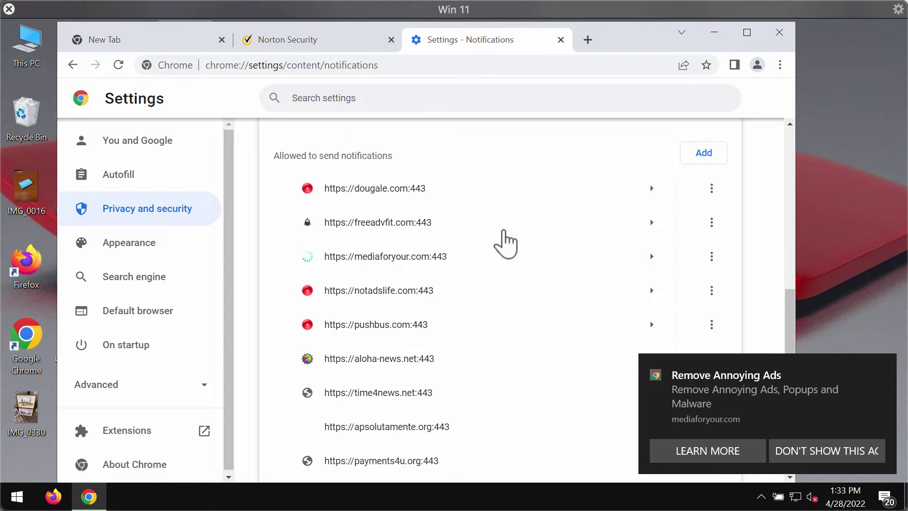
click(711, 223)
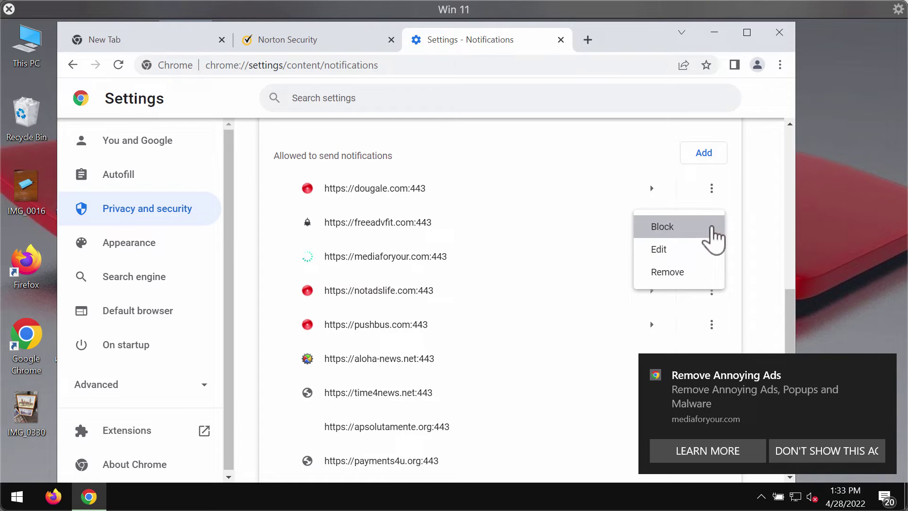
click(681, 273)
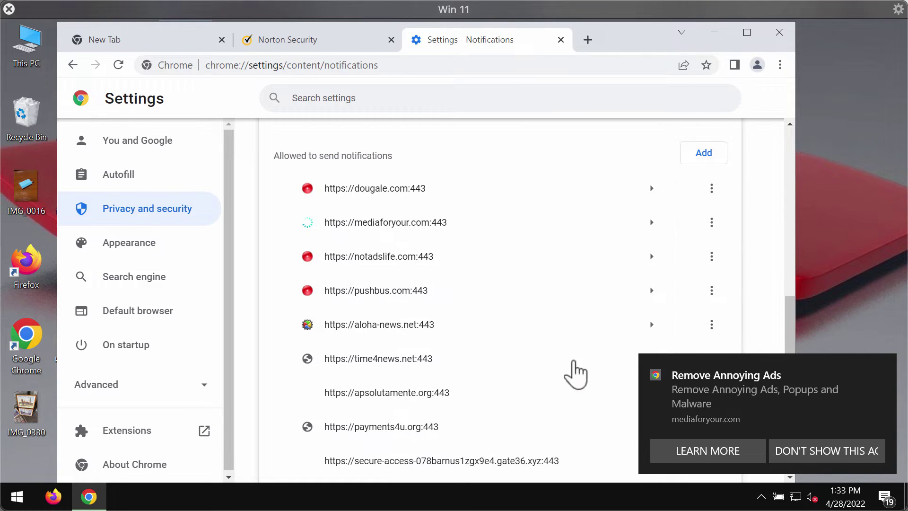
click(711, 223)
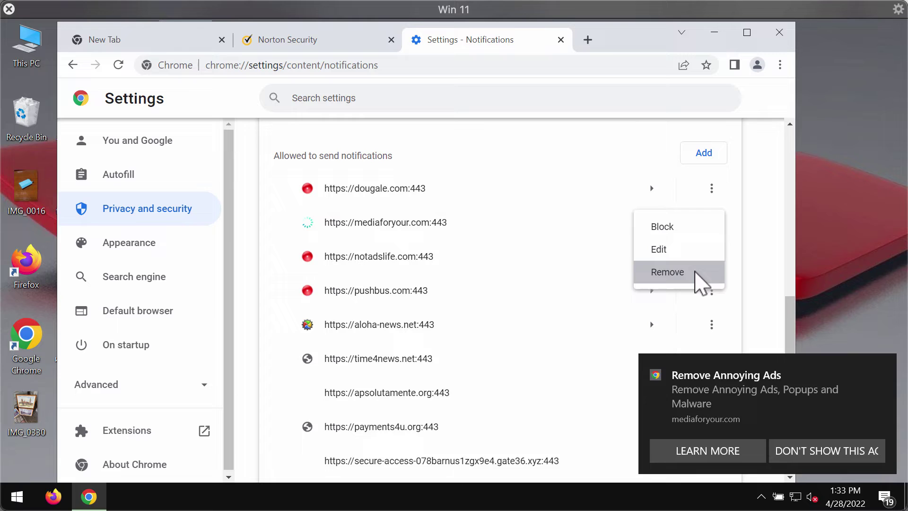
click(681, 272)
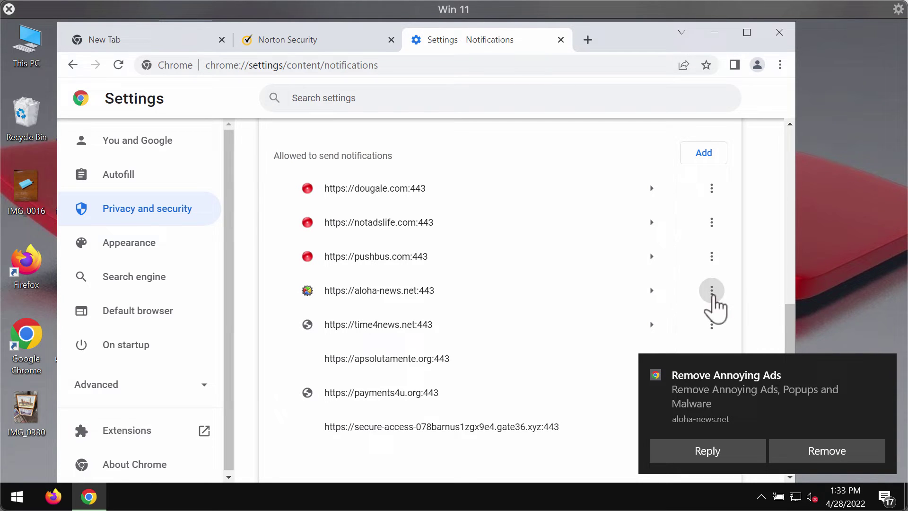
Remove aloha-news.net from allowed notifications and dismiss the Norton expiry notification.
click(712, 290)
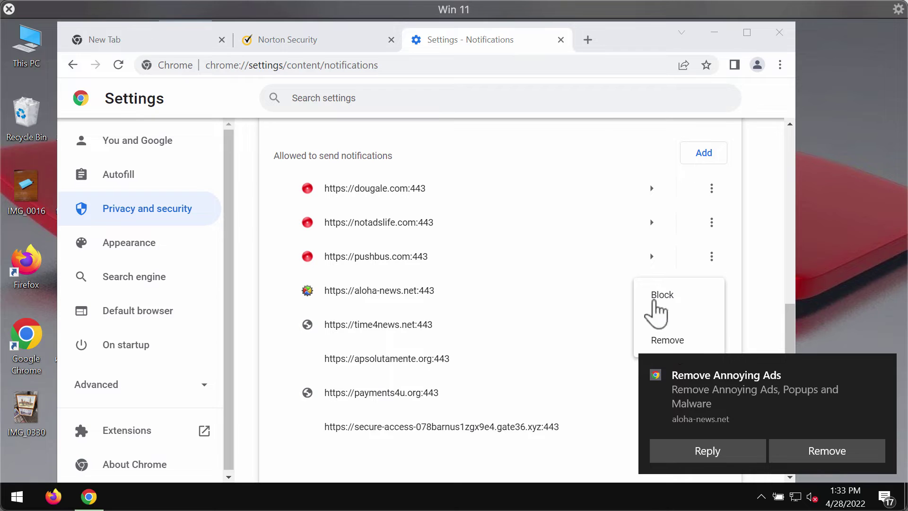
drag(632, 44, 501, 35)
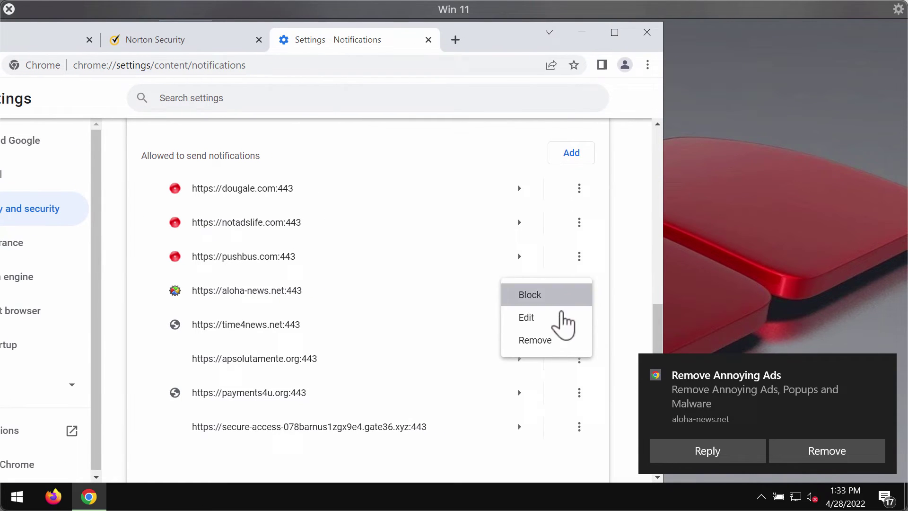
click(555, 340)
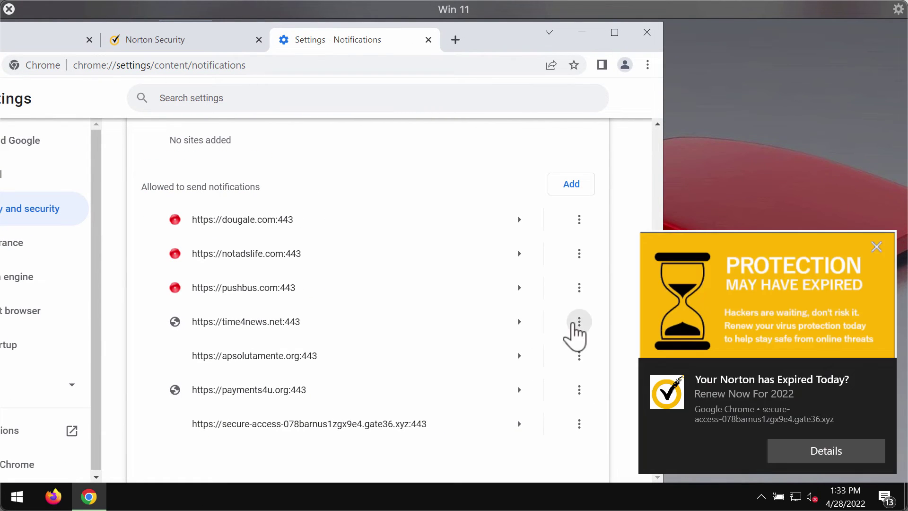
click(691, 358)
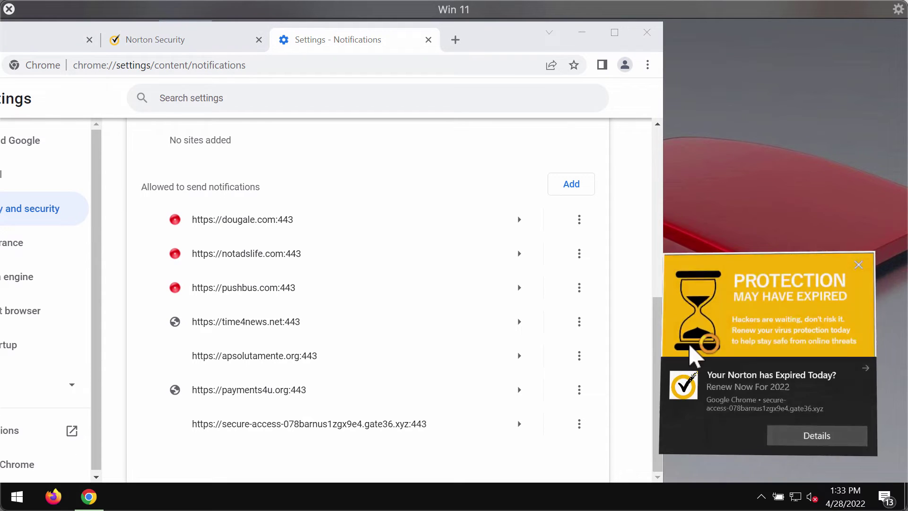
drag(514, 47, 542, 38)
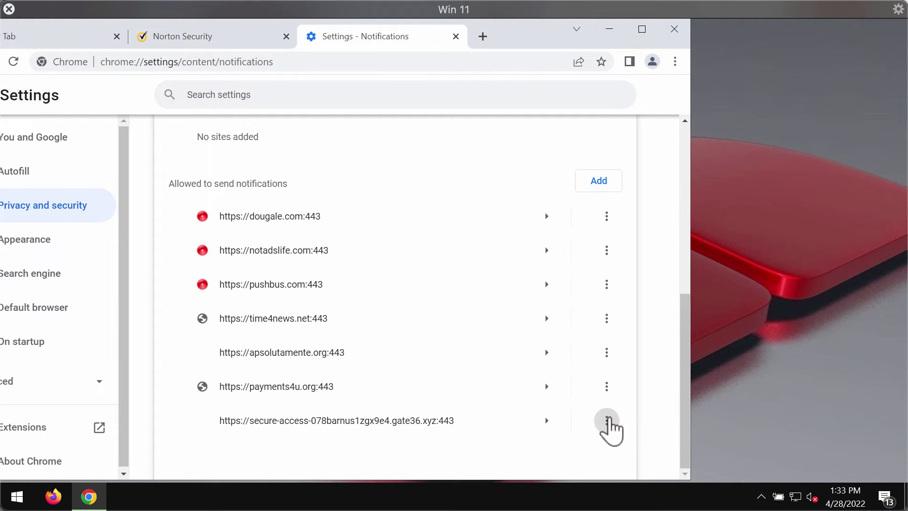
Remove the secure-access gate36.xyz site and payments4u.org, dismissing the Windows Alert pop-up.
click(609, 424)
click(578, 418)
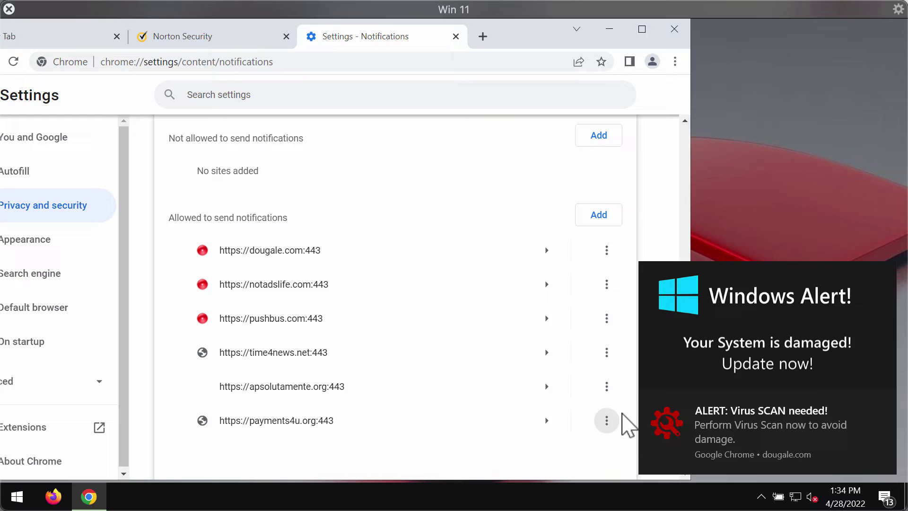
click(671, 411)
click(301, 36)
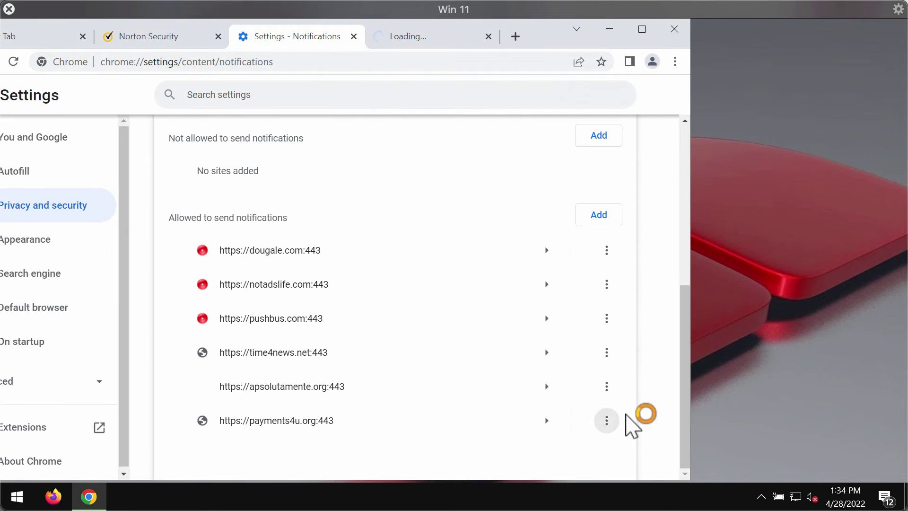
click(606, 421)
click(355, 45)
click(250, 45)
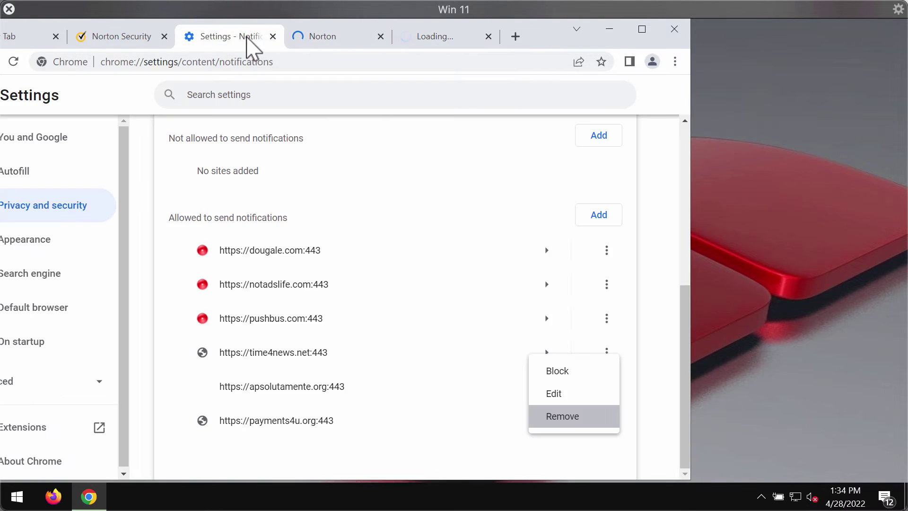
click(608, 420)
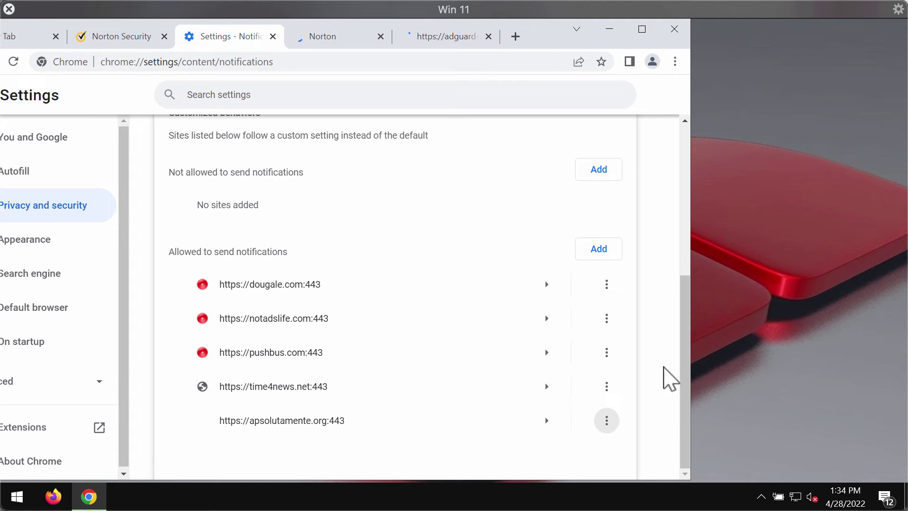
drag(557, 38, 614, 42)
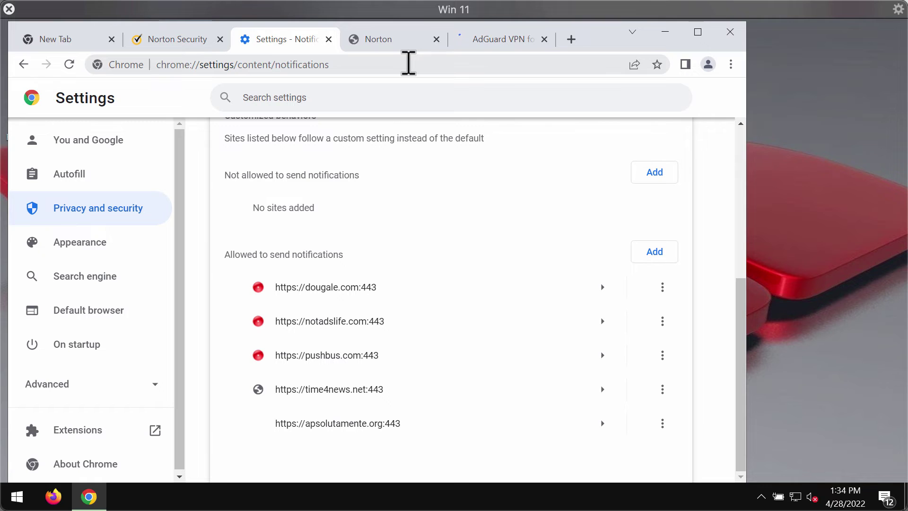
Load combocleaner.com, then minimise Chrome and select the Combo Cleaner desktop shortcut.
click(408, 64)
text(combocleaner.com)
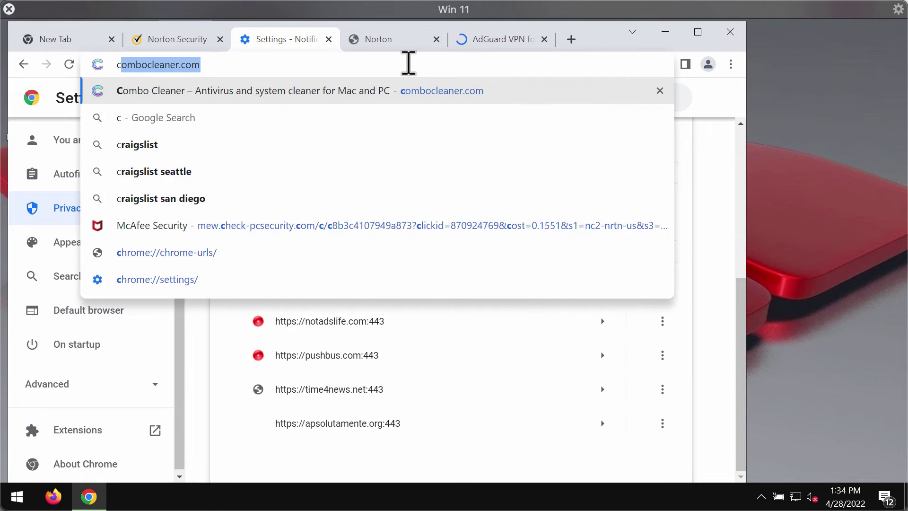
key(Return)
drag(597, 34, 676, 31)
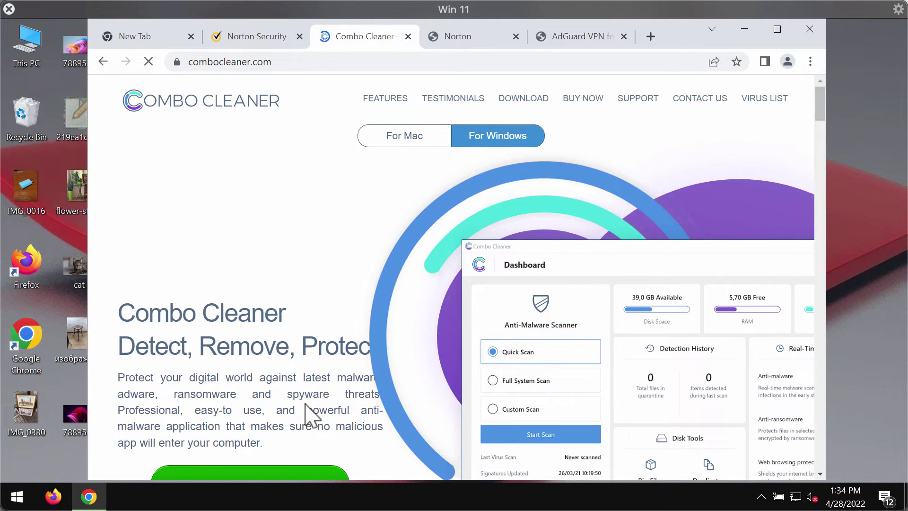
scroll(308, 411, down, 1)
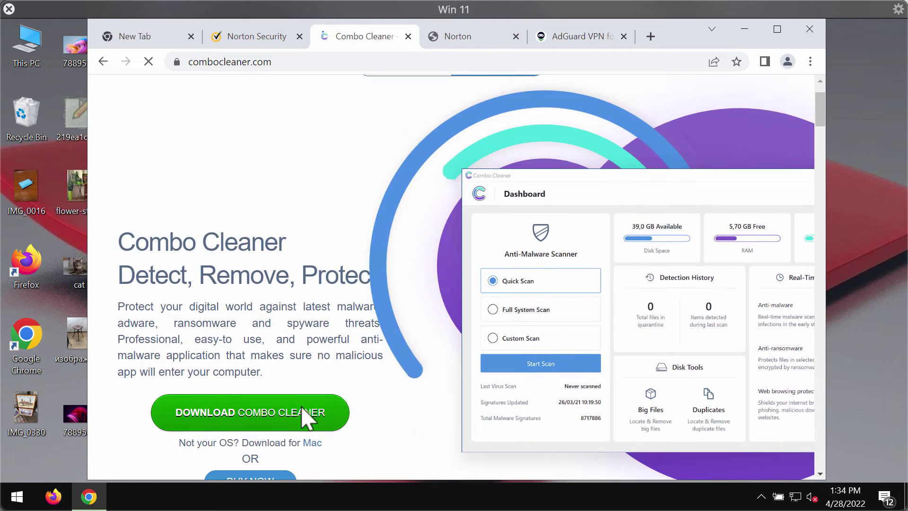
click(745, 29)
click(187, 72)
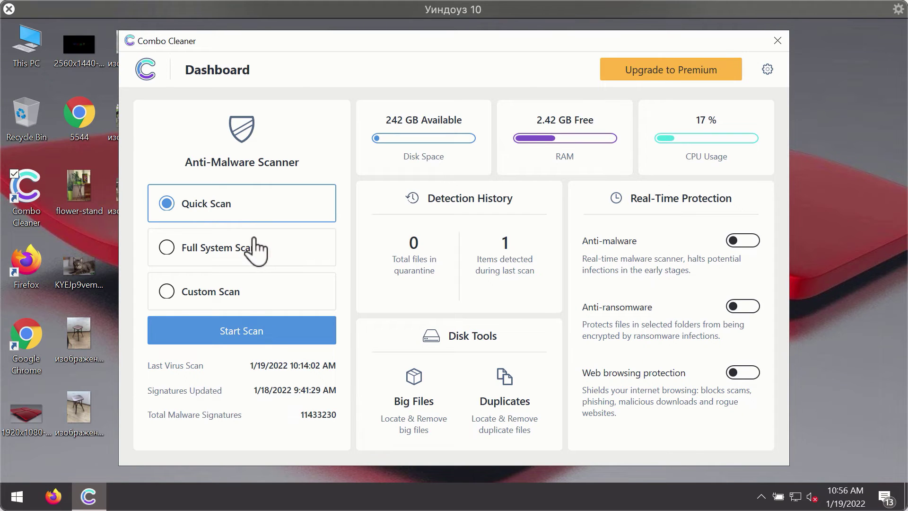
Start a Quick Scan from the Combo Cleaner Dashboard.
click(275, 336)
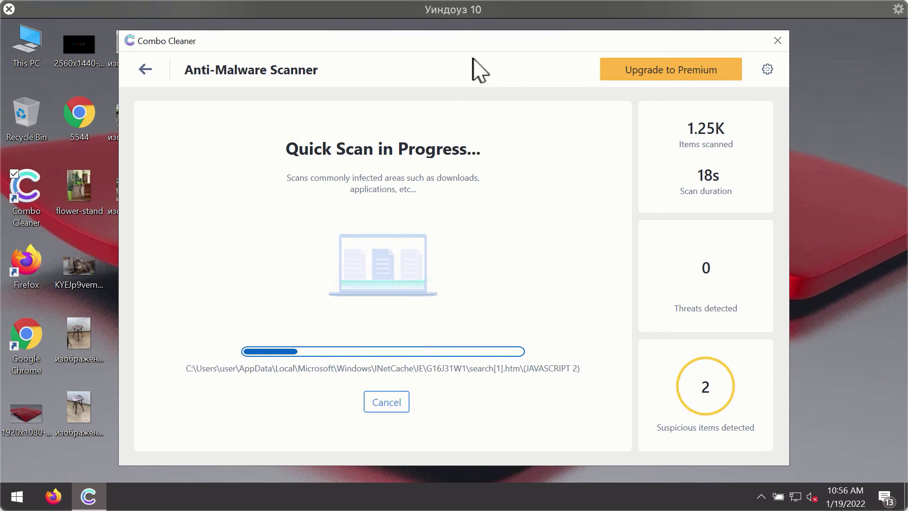
View the Anti-Ransomware settings, then go back to the Dashboard.
click(767, 71)
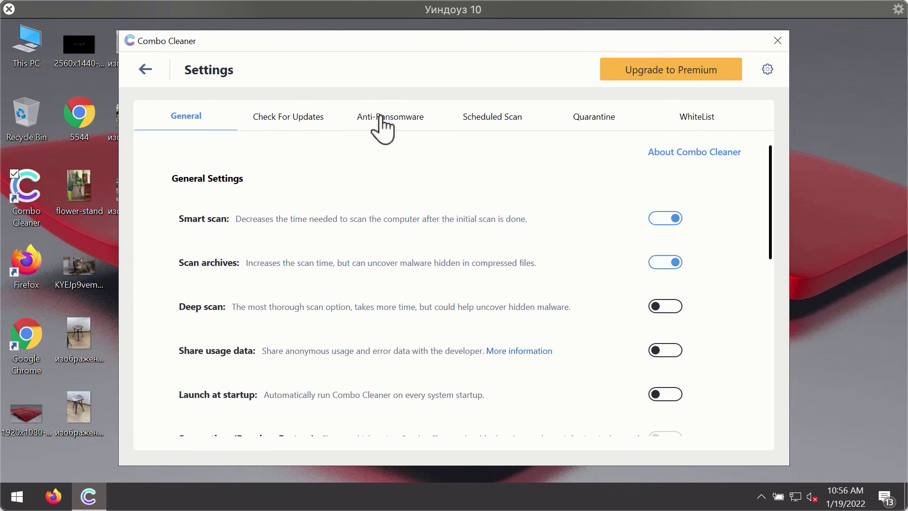
click(393, 122)
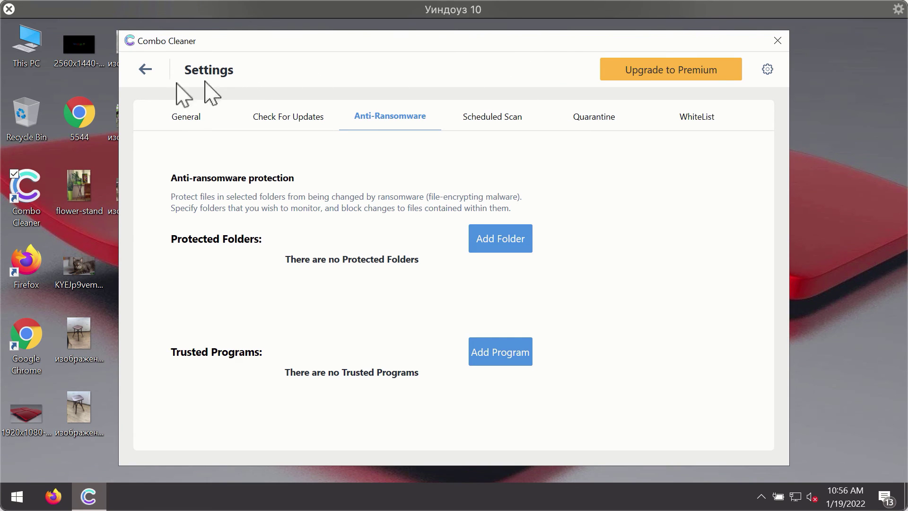
click(146, 69)
Cancel the running Quick Scan and confirm stopping it.
click(268, 334)
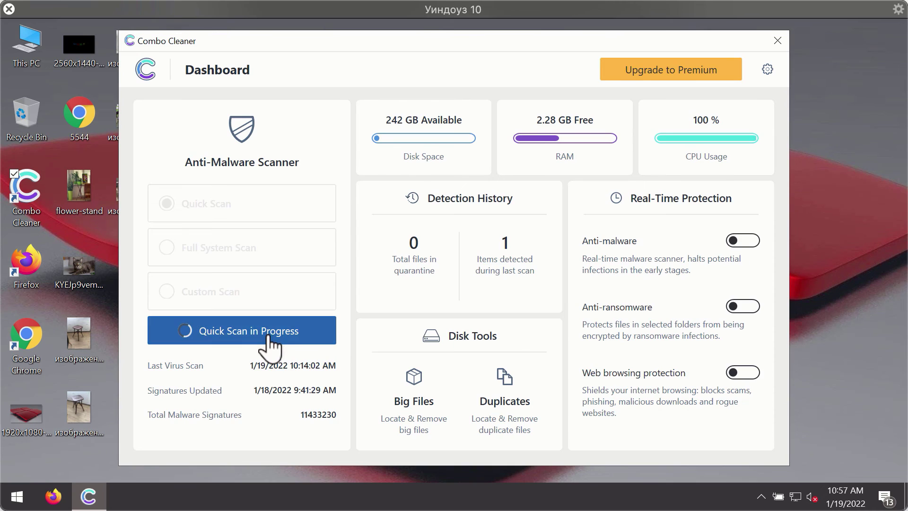
click(396, 403)
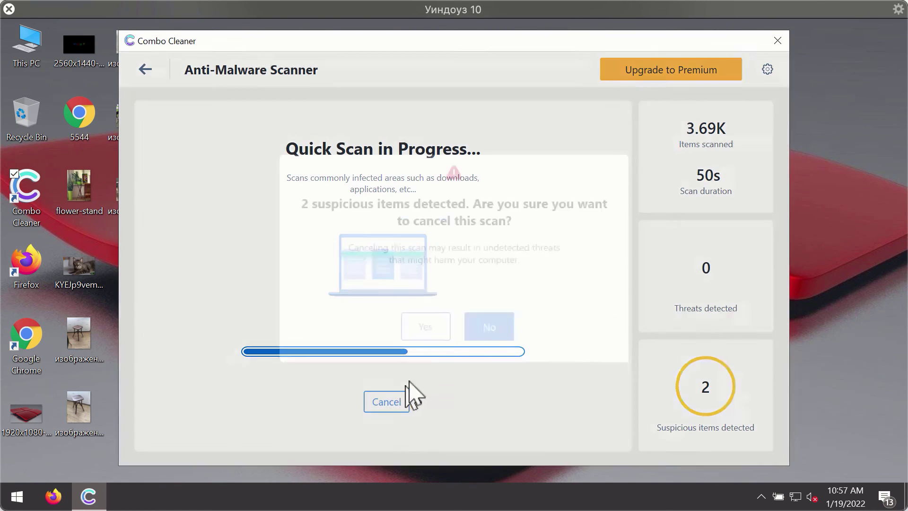
click(436, 331)
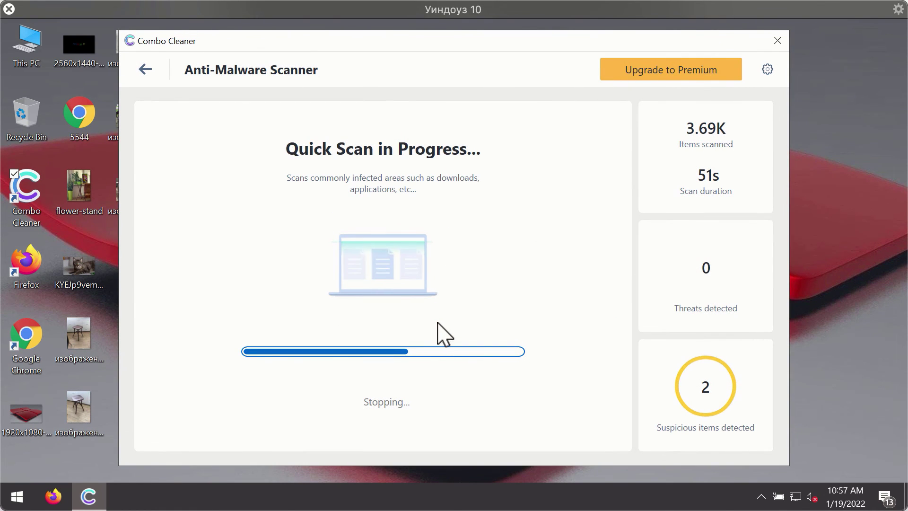